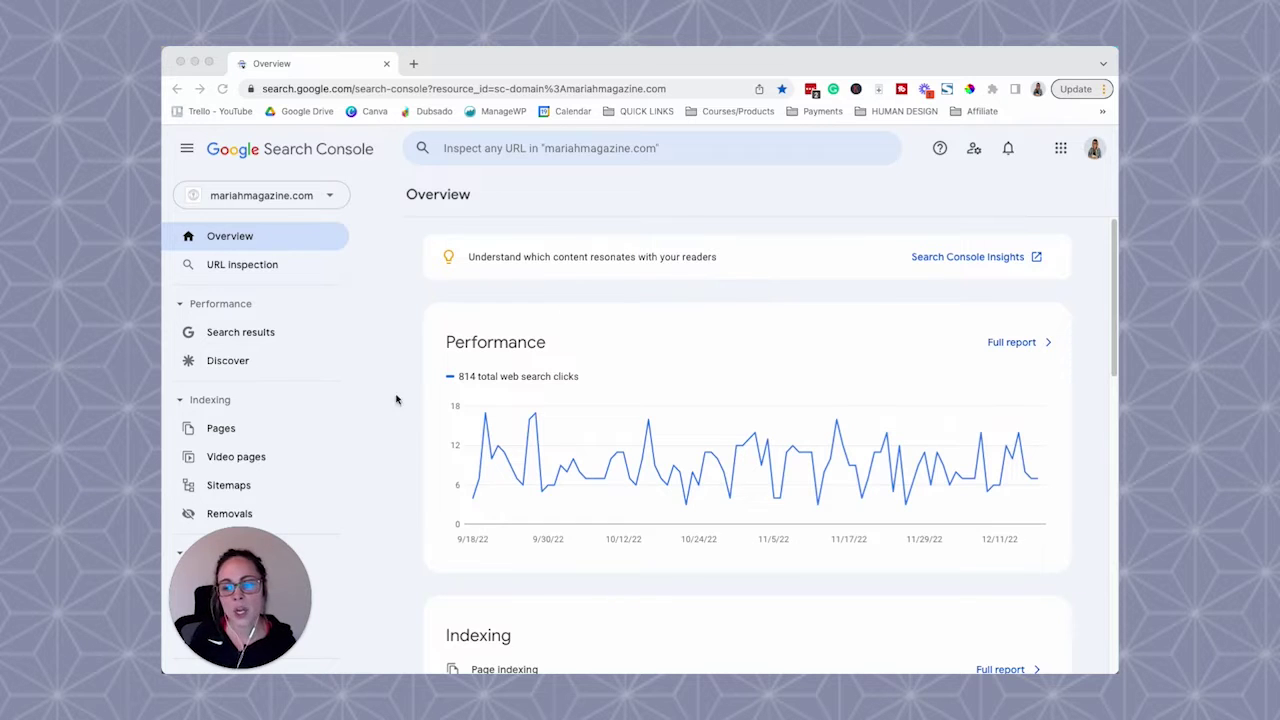
# Step: Open the Sitemaps report to view the submitted sitemap index with 104 discovered URLs
pyautogui.click(227, 494)
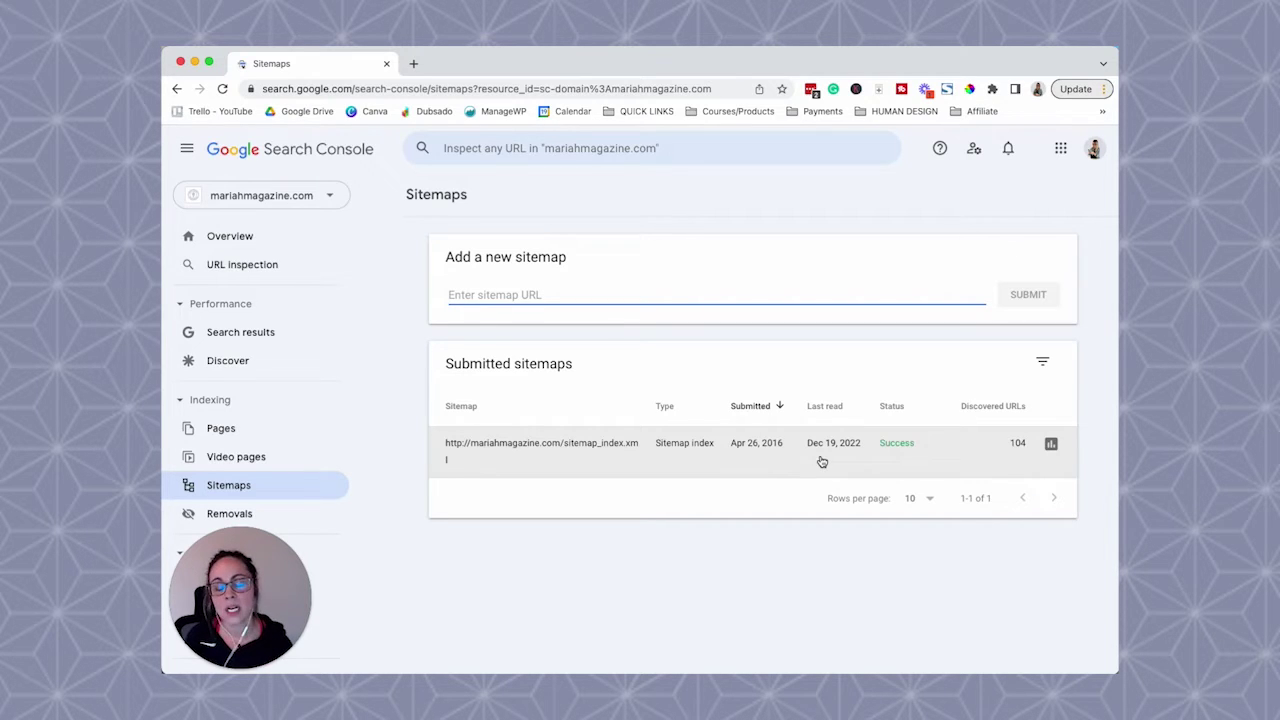
# Step: Inspect the shopify-seo-services page URL, picked from the recent suggestions
pyautogui.click(483, 150)
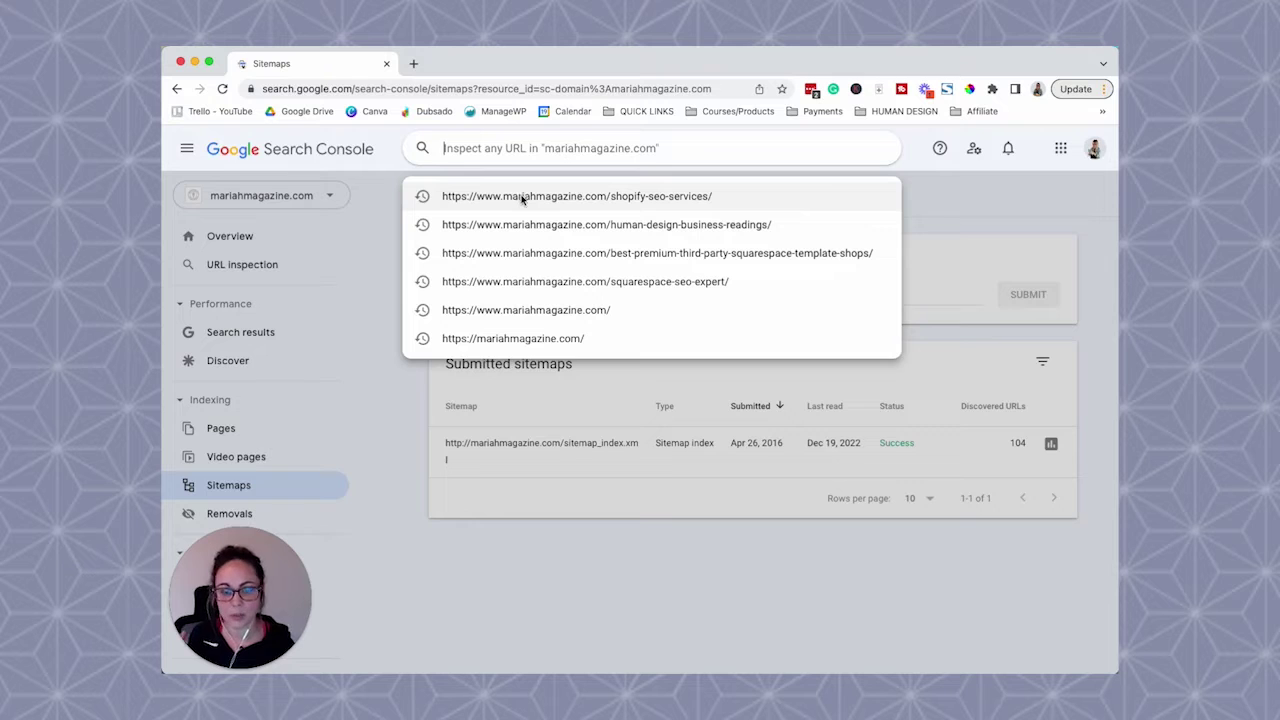
pyautogui.click(521, 197)
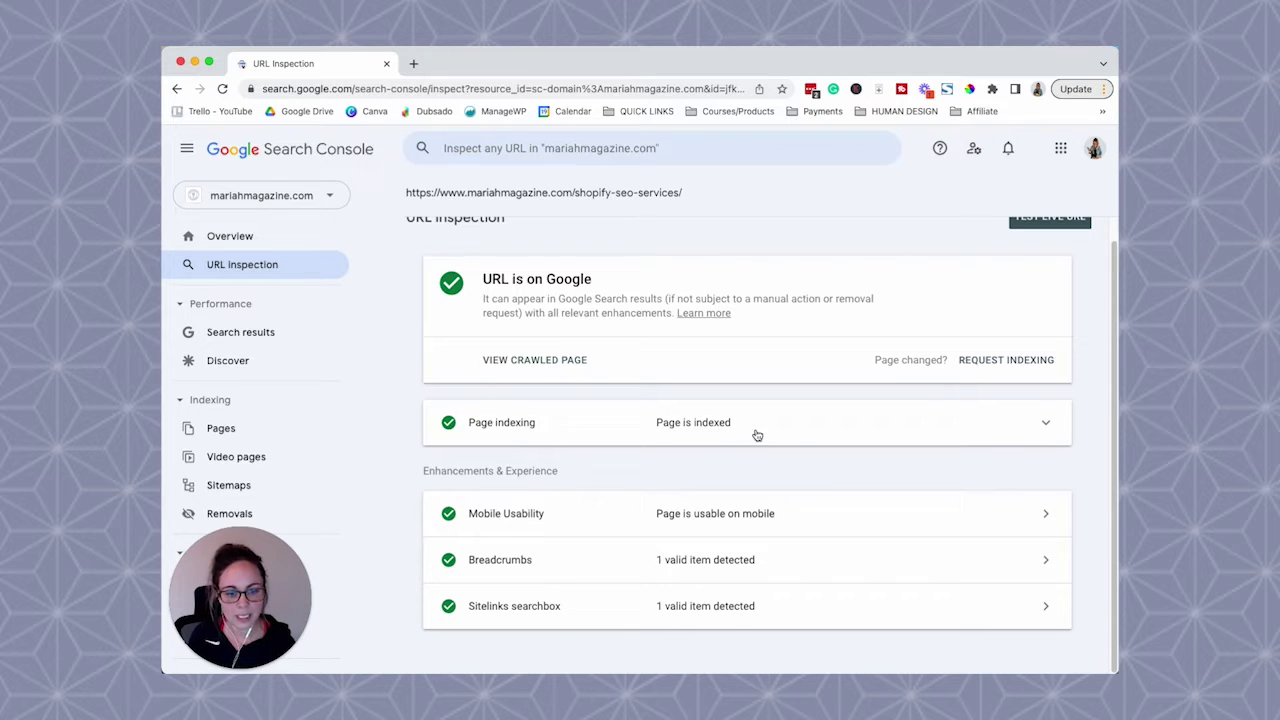
# Step: Expand Page indexing details and highlight the last crawl date, Dec 14, 2022, 2:02:02 PM
pyautogui.click(1044, 427)
pyautogui.scroll(-1, 901, 434)
pyautogui.scroll(-2, 871, 423)
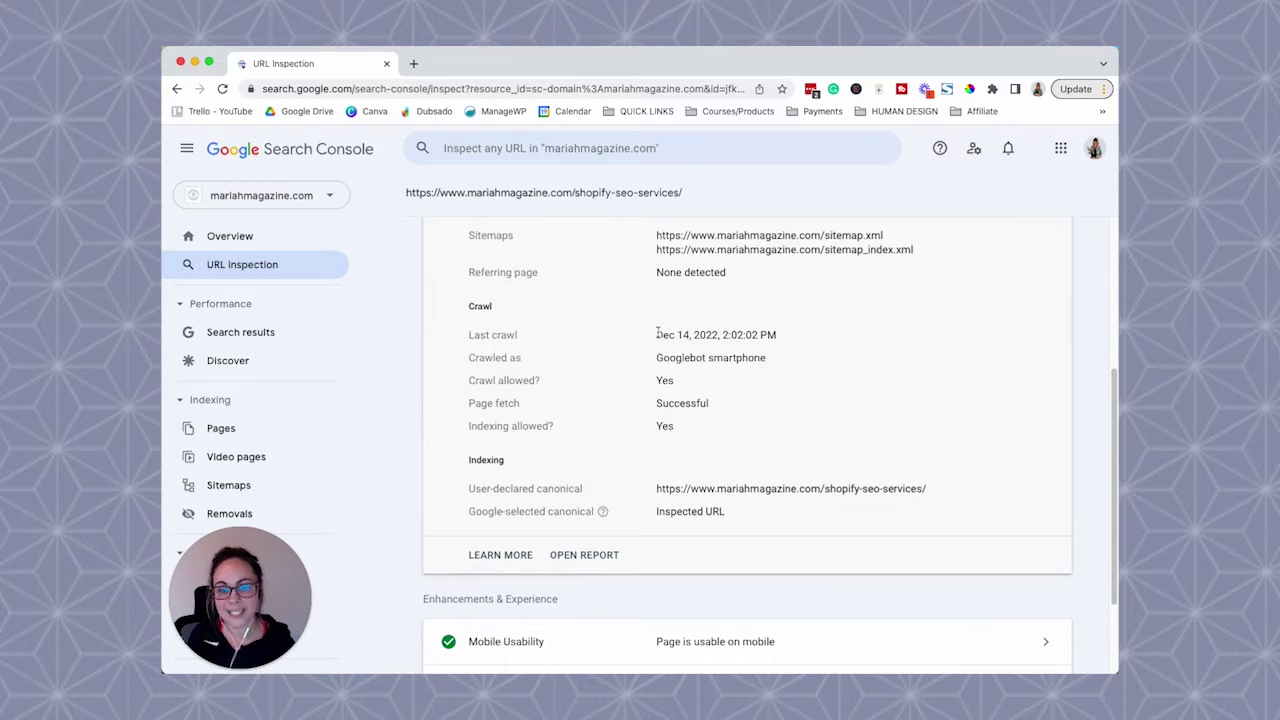
pyautogui.moveTo(657, 334); pyautogui.dragTo(795, 335)
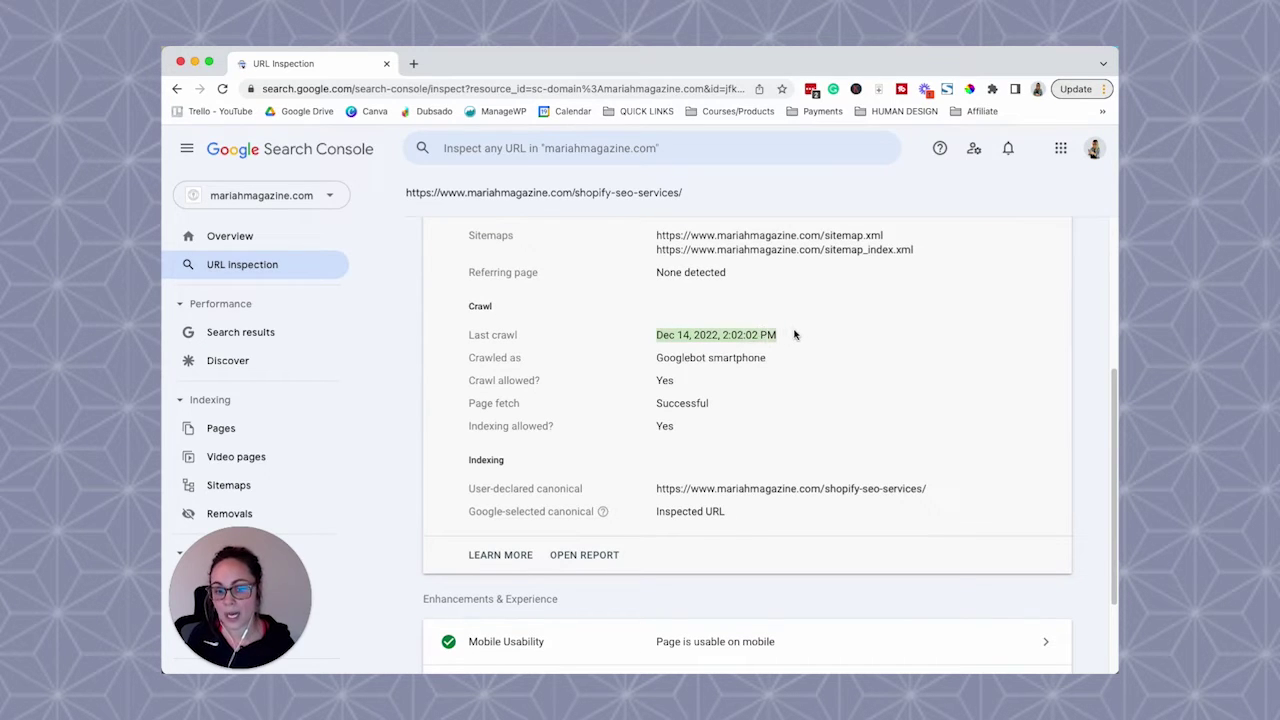
pyautogui.scroll(1, 854, 416)
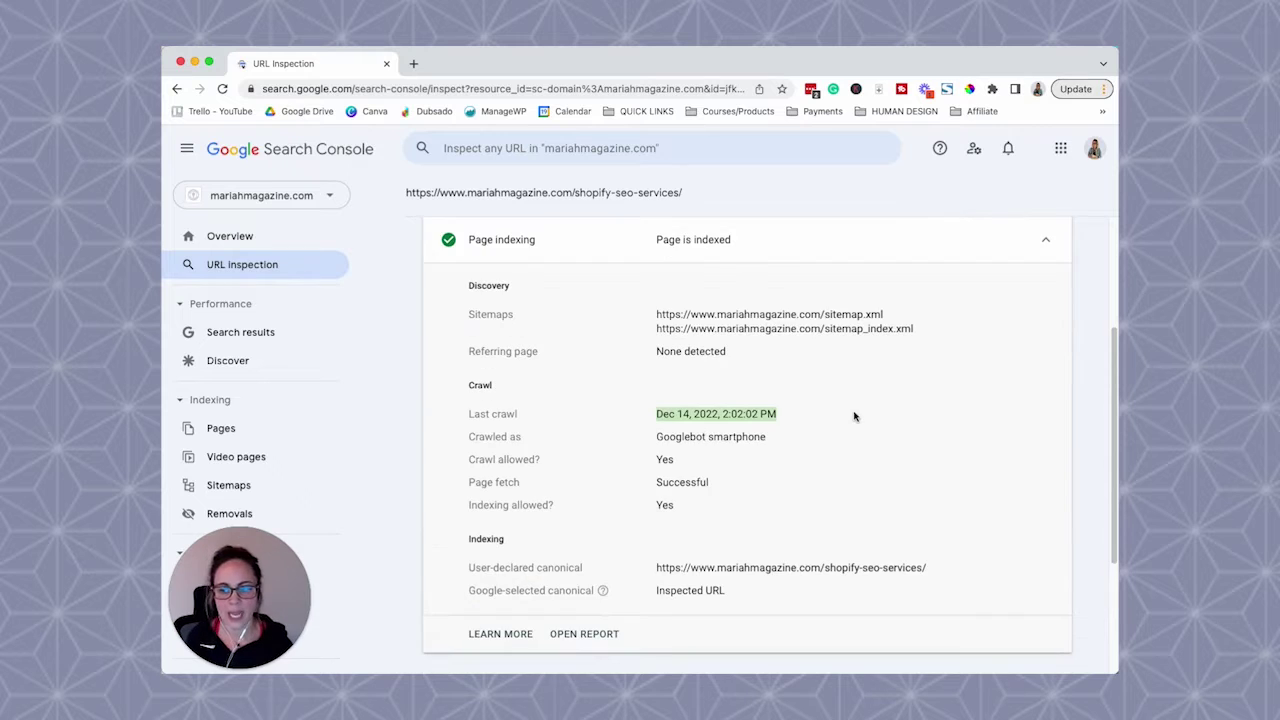
pyautogui.scroll(-1, 854, 416)
pyautogui.scroll(-1, 886, 474)
pyautogui.scroll(-2, 886, 474)
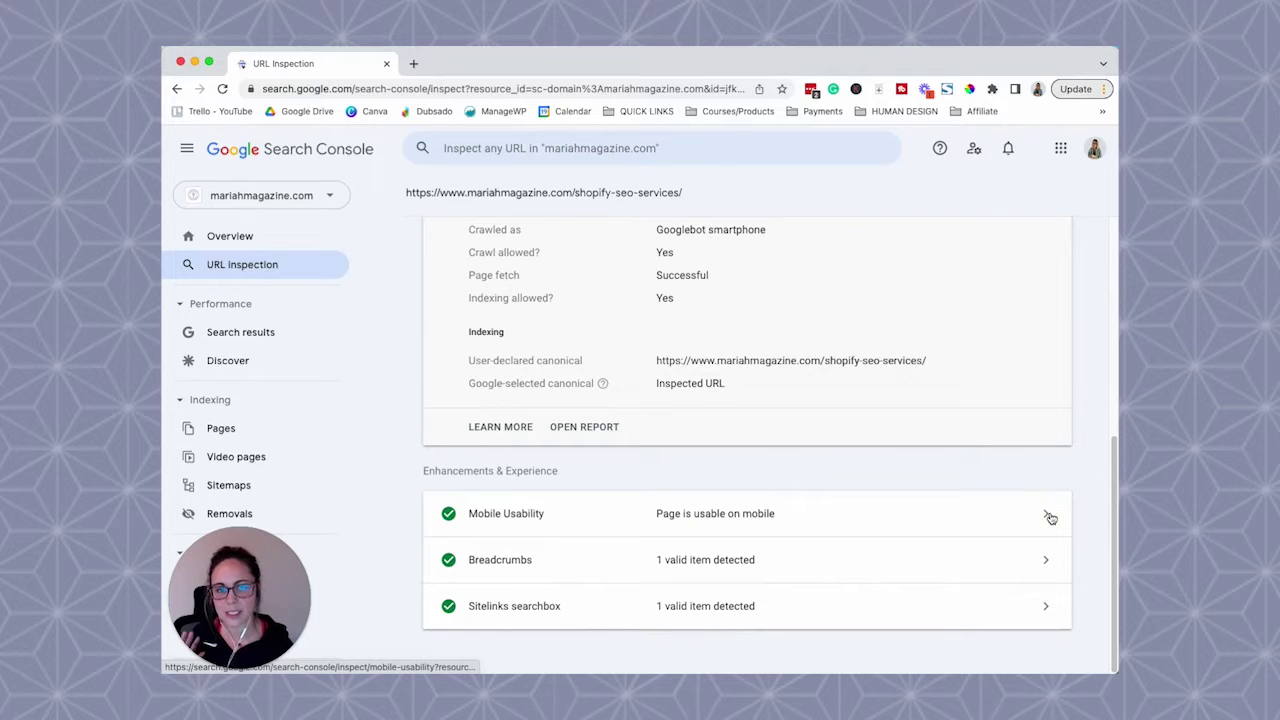
pyautogui.scroll(5, 914, 523)
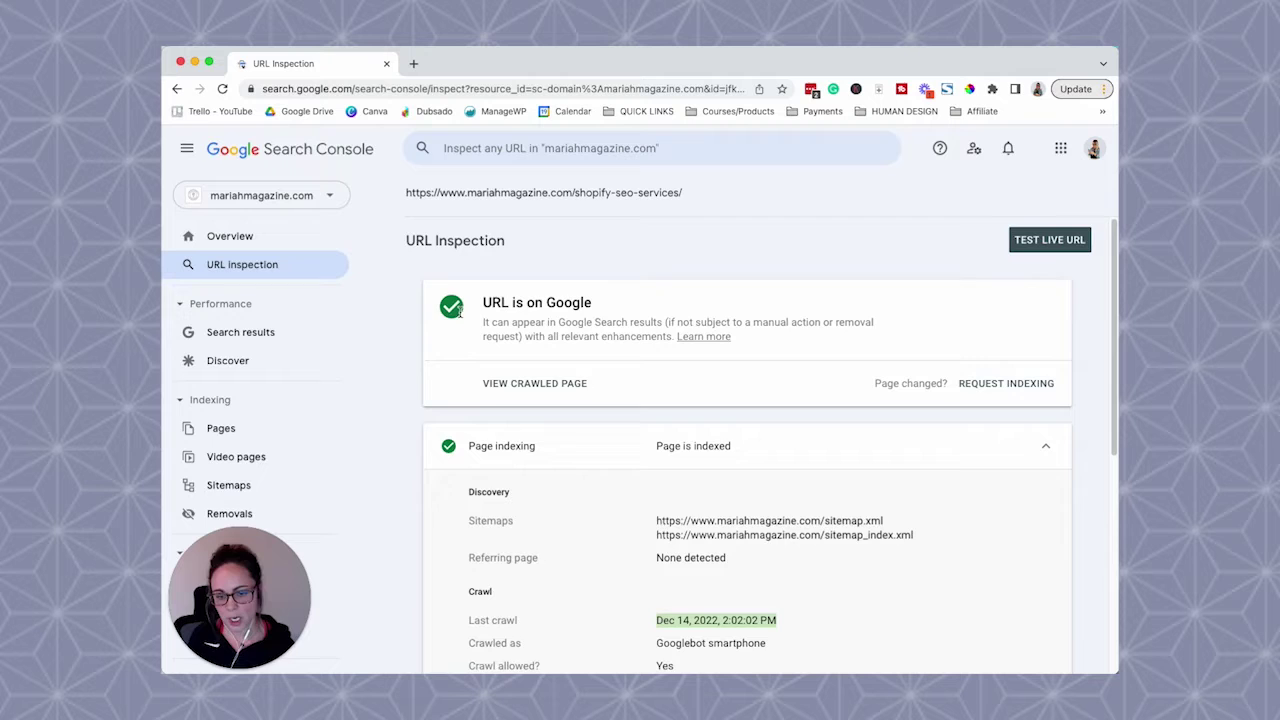
pyautogui.scroll(-2, 573, 463)
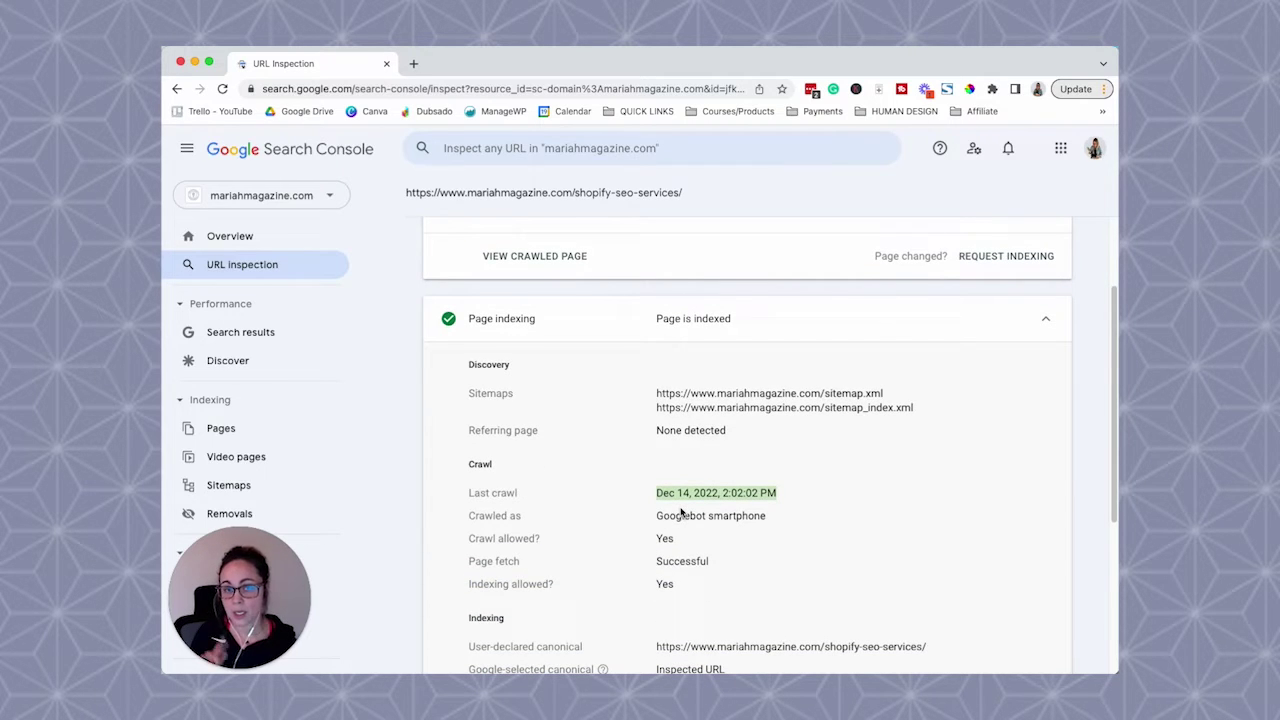
pyautogui.scroll(2, 768, 488)
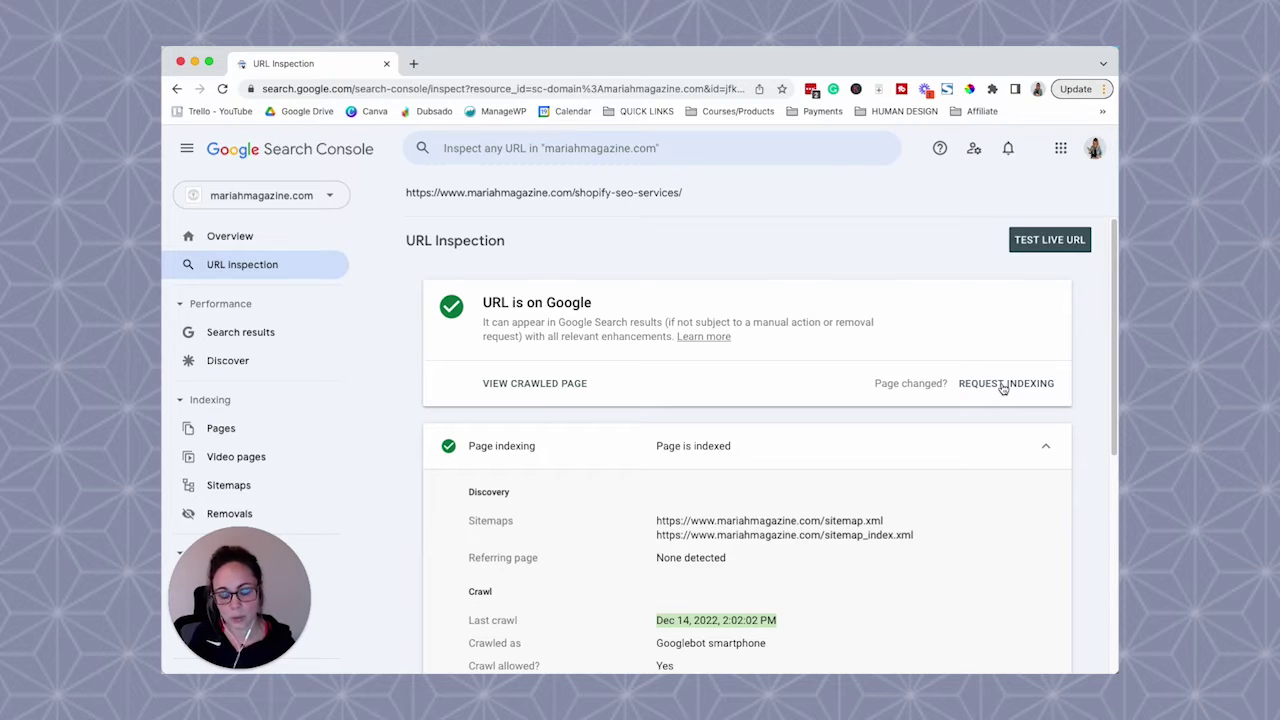
pyautogui.click(1003, 388)
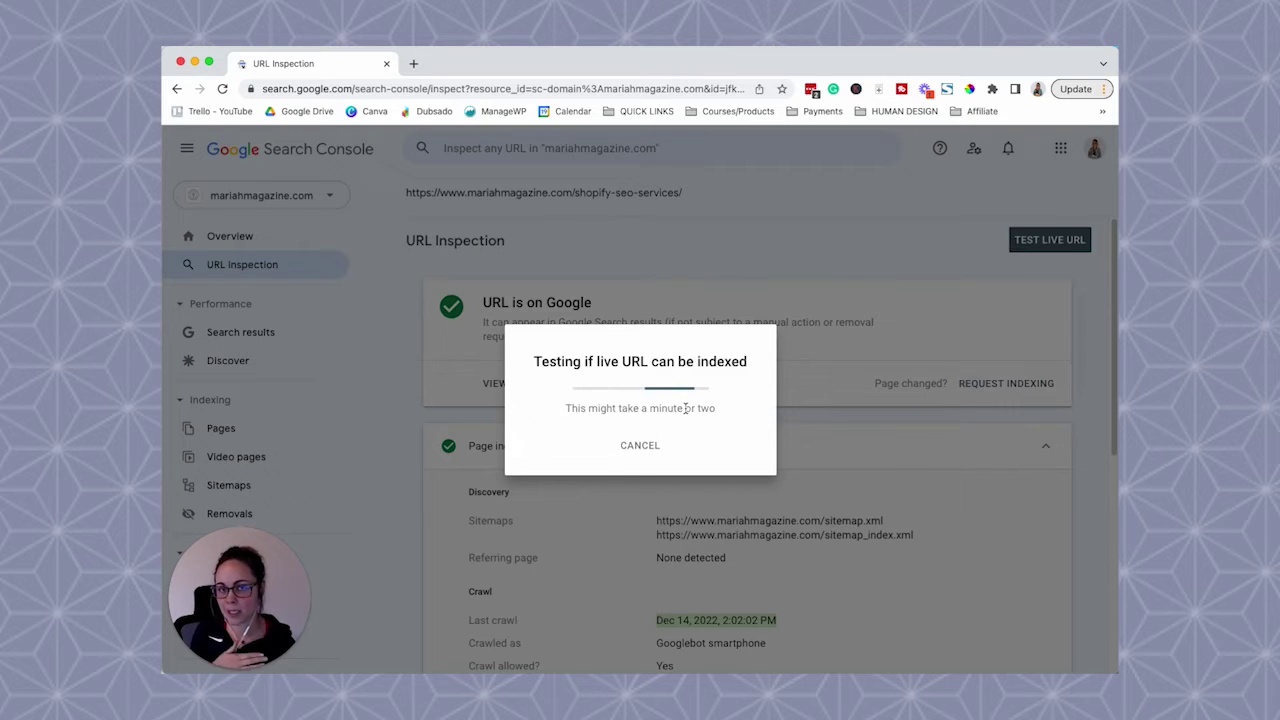
pyautogui.click(640, 446)
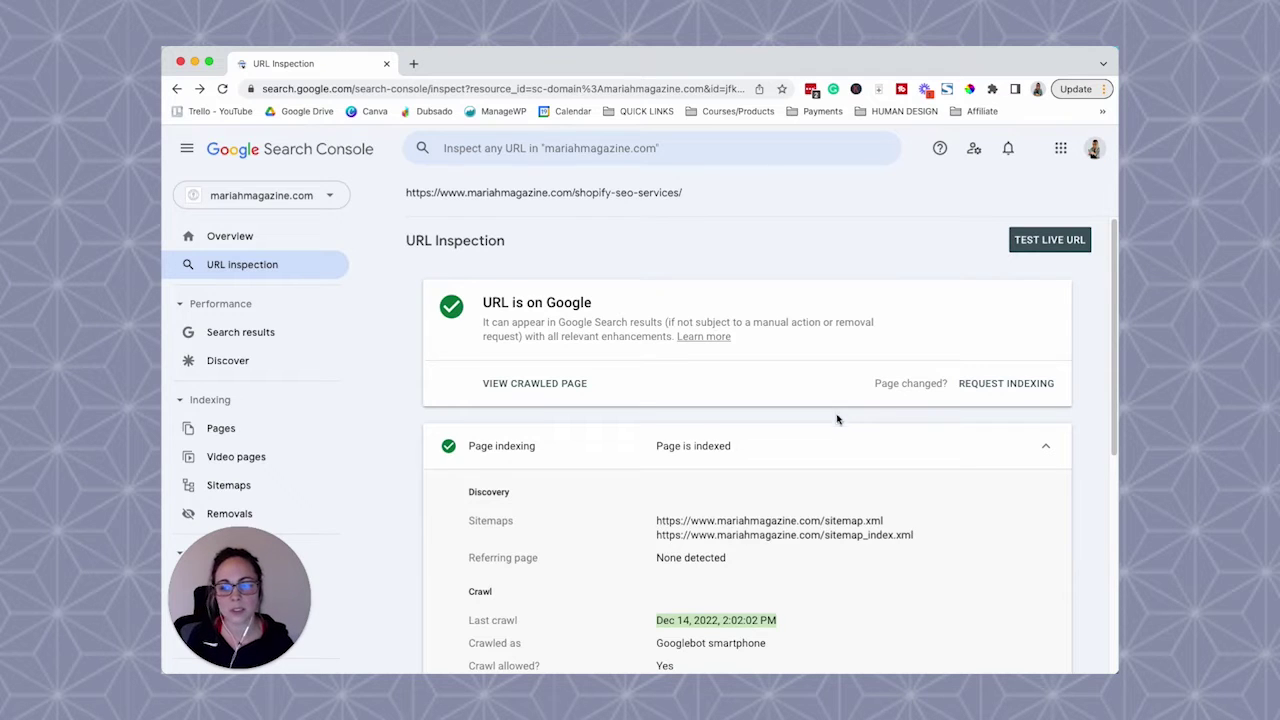
pyautogui.scroll(-1, 632, 435)
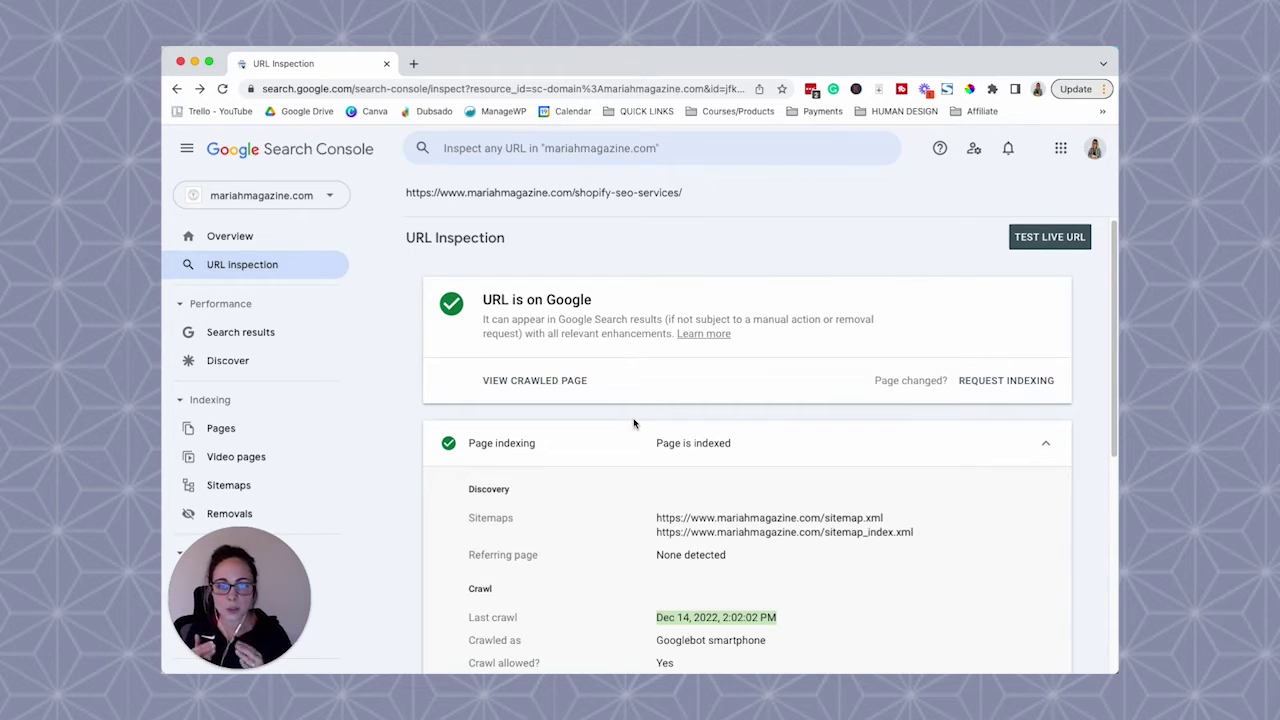
pyautogui.scroll(-4, 660, 435)
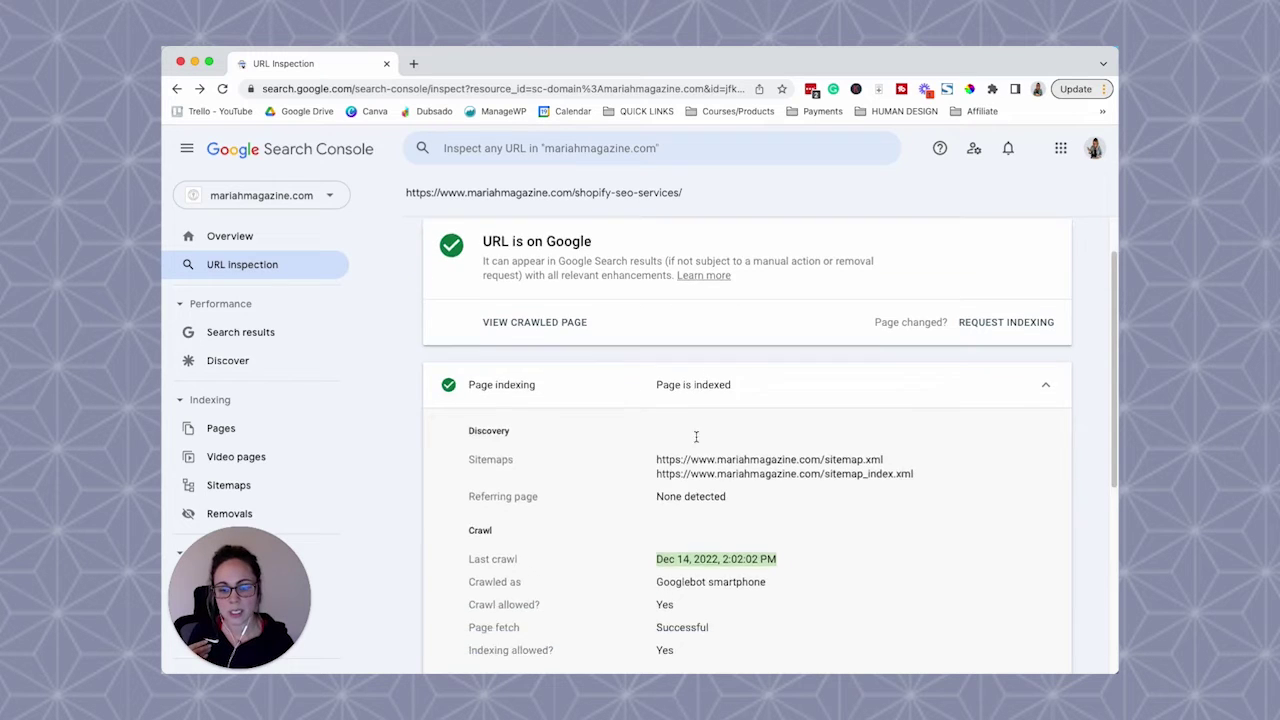